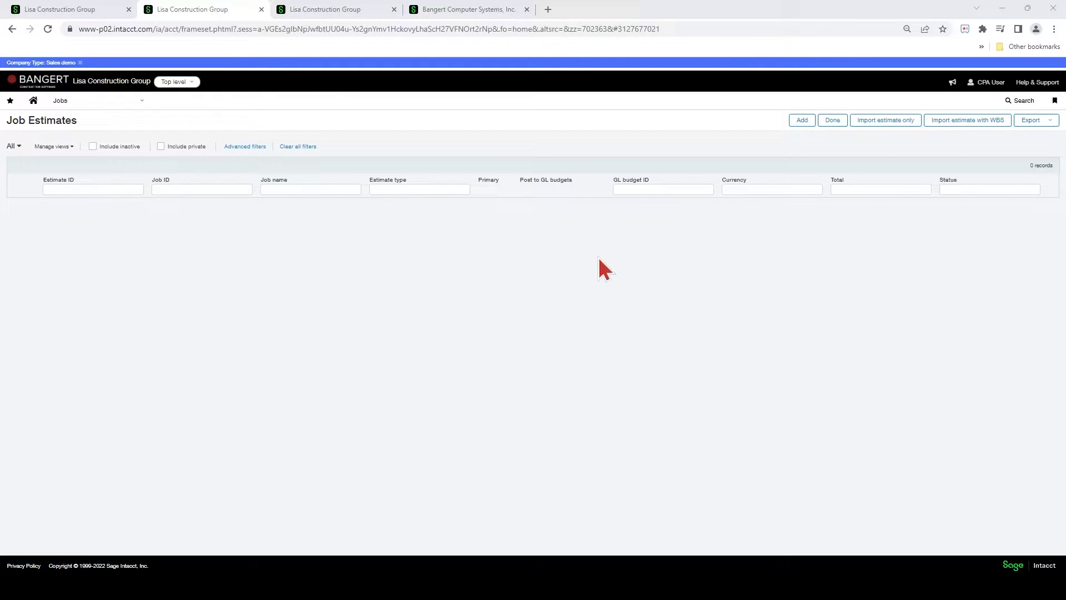
Open the Job Estimates list, then bring up the 23-002 Estimate Import CSV in Excel.
{"action": "left_click", "coordinate": [95, 106]}
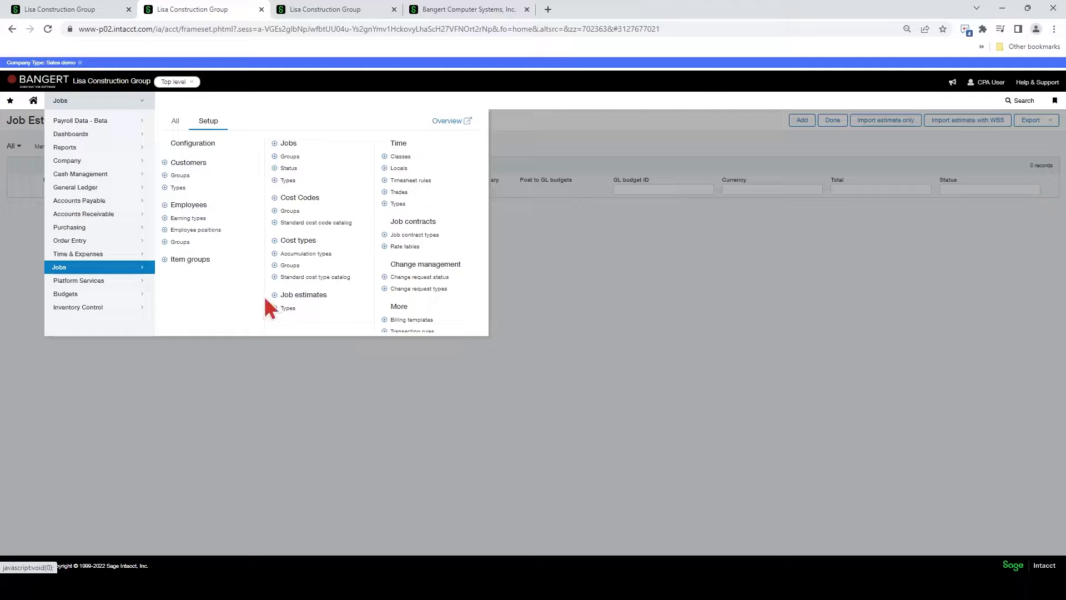
{"action": "left_click", "coordinate": [327, 298]}
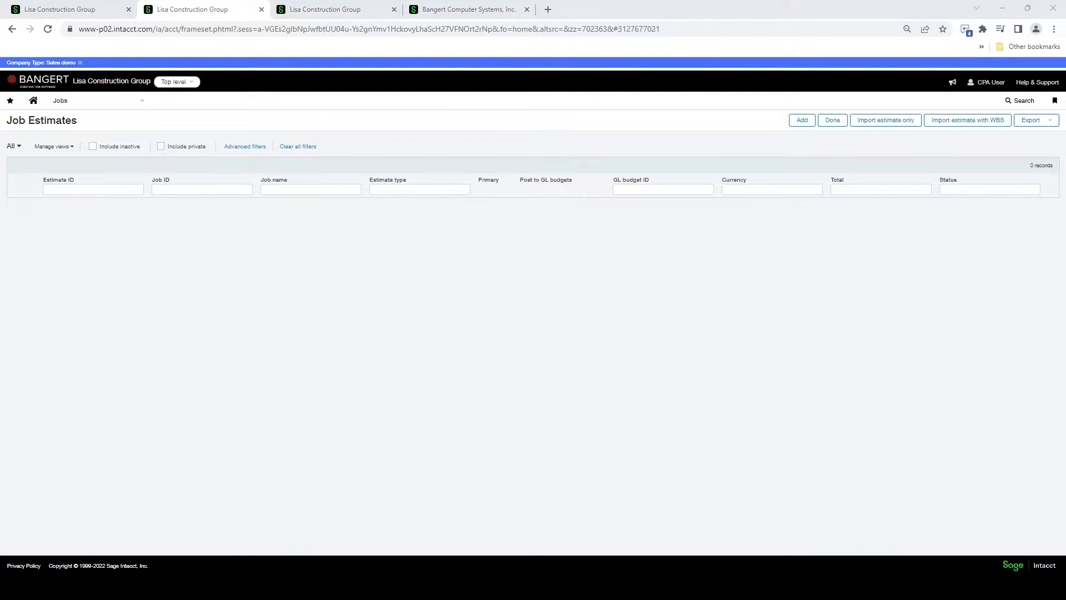
{"action": "key", "text": "alt+Tab"}
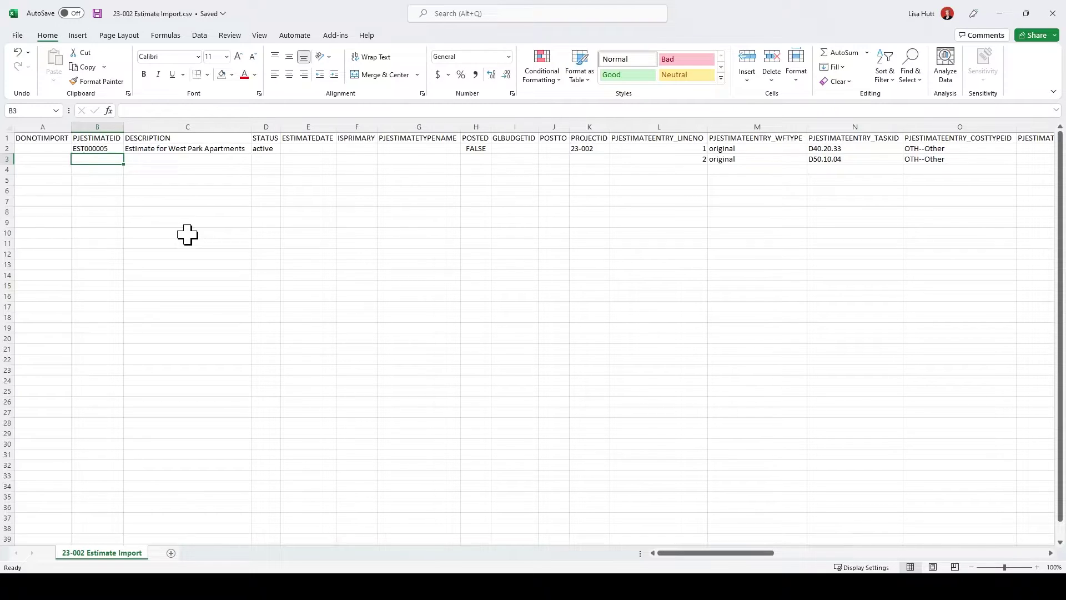
Review the DONOTIMPORT and PJESTIMATEID headers and the estimate ID EST000005.
{"action": "key", "text": "Up"}
{"action": "key", "text": "Up"}
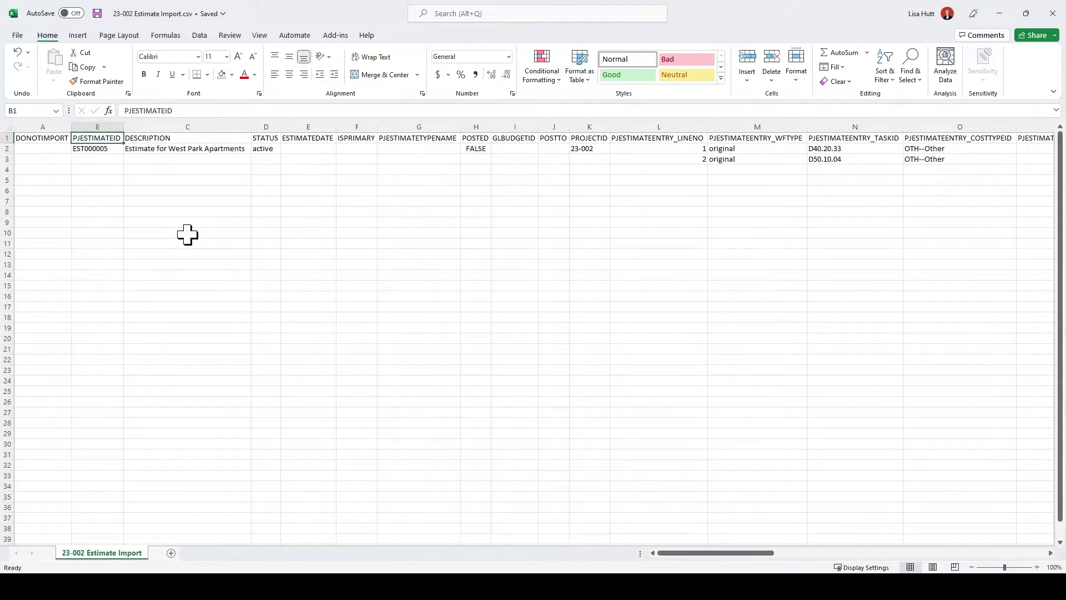
{"action": "key", "text": "Left"}
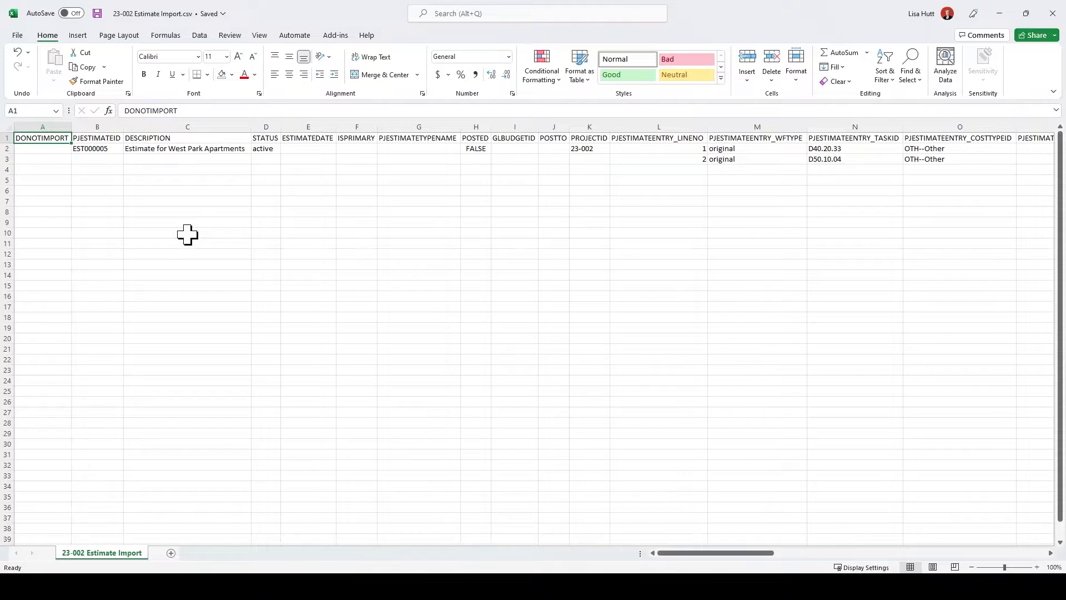
{"action": "key", "text": "Right"}
{"action": "key", "text": "Down"}
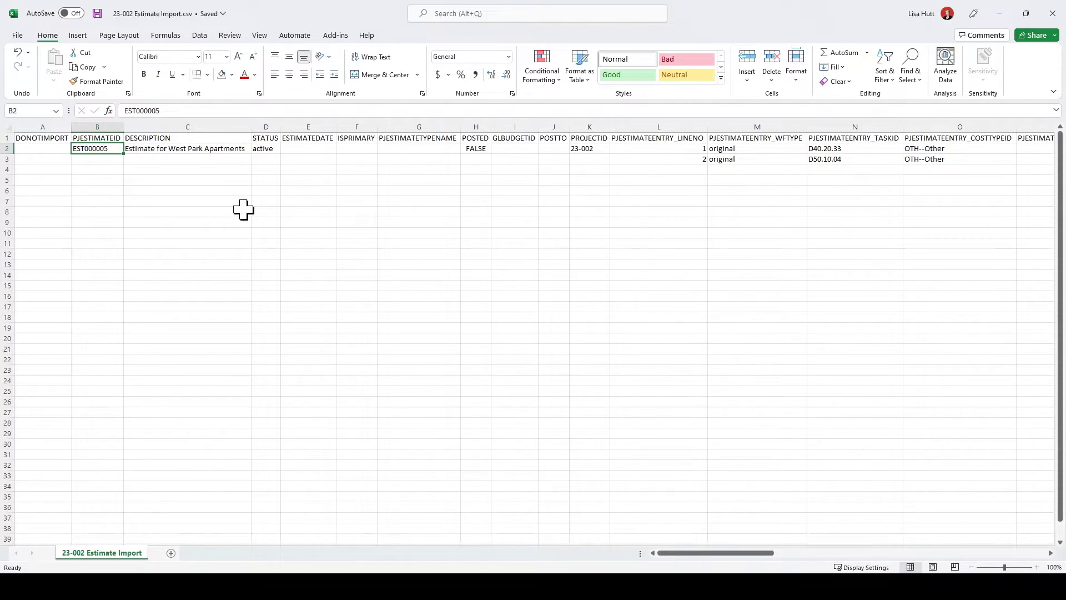
Check the row's description, status, POSTTO value, project 23-002 and first line number.
{"action": "key", "text": "Right"}
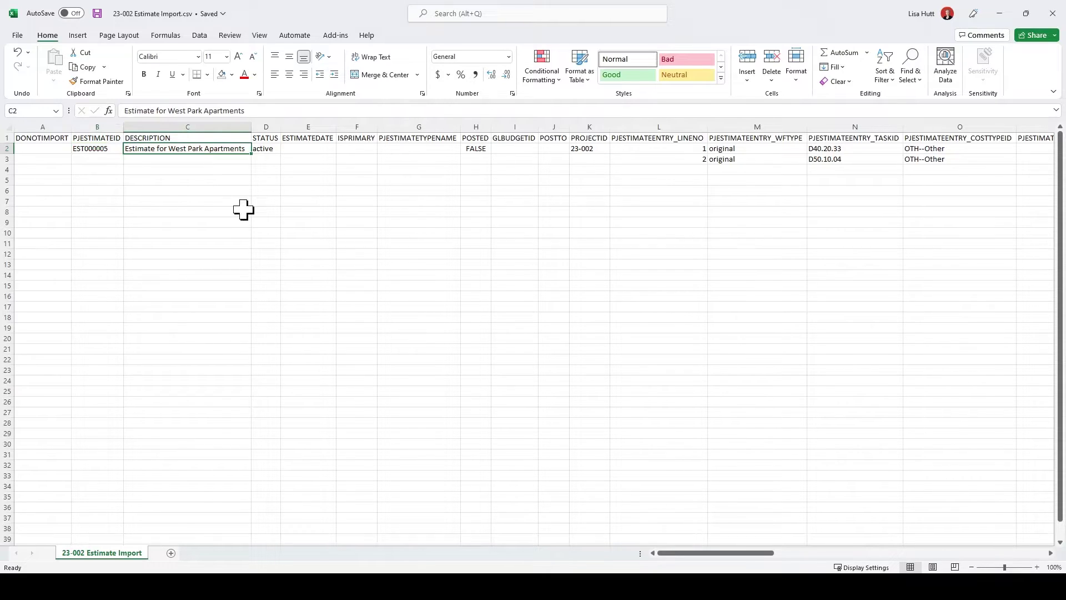
{"action": "key", "text": "Right"}
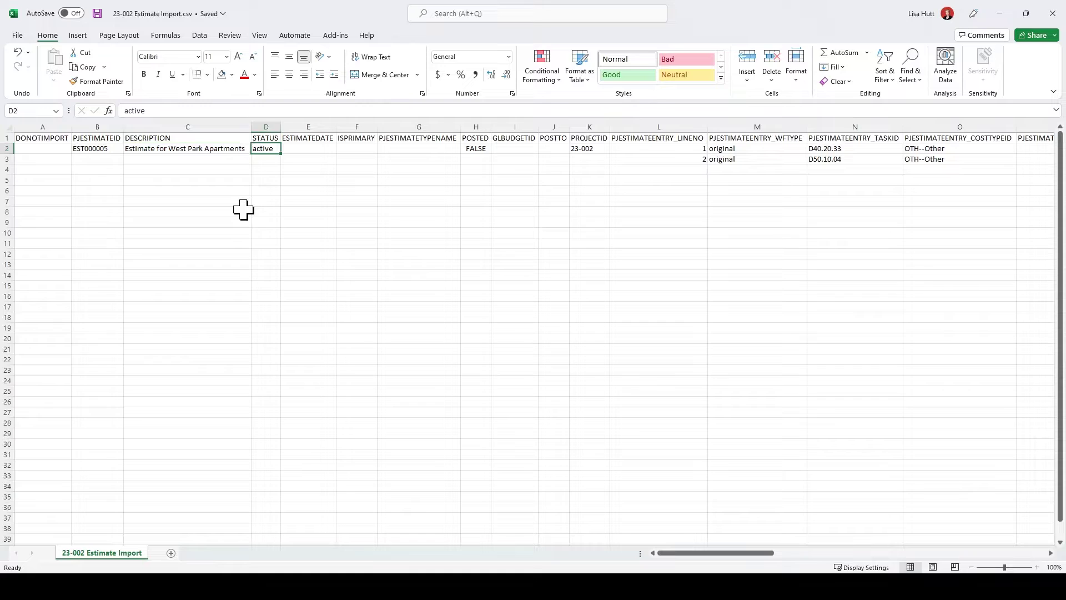
{"action": "key", "text": "Right"}
{"action": "key", "text": "Right"}
{"action": "key", "text": "Right"}
{"action": "key", "text": "Right"}
{"action": "key", "text": "Right"}
{"action": "key", "text": "Right"}
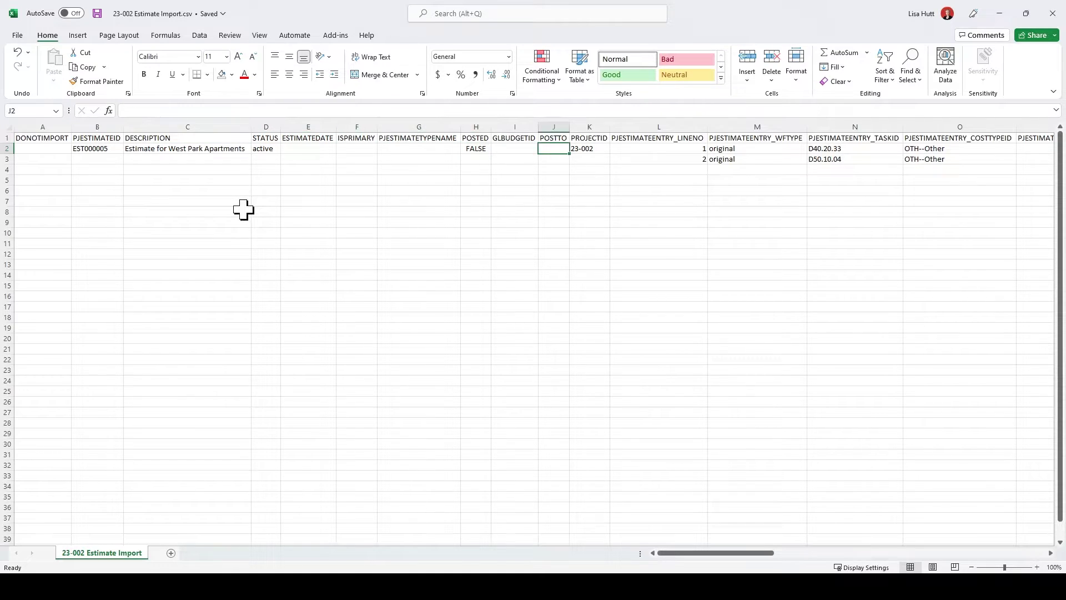
{"action": "key", "text": "Right"}
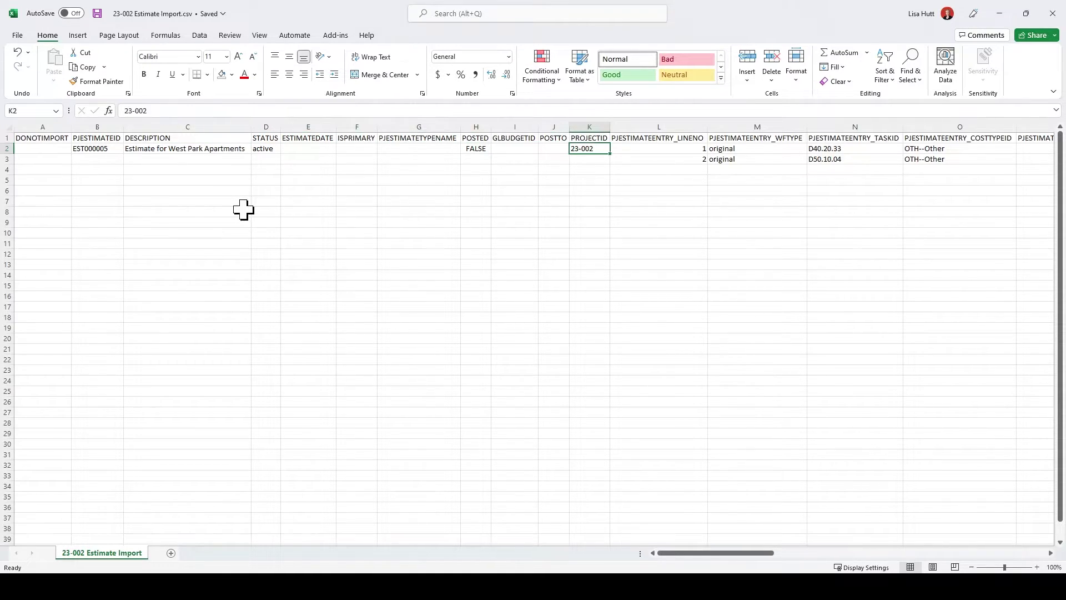
{"action": "key", "text": "Right"}
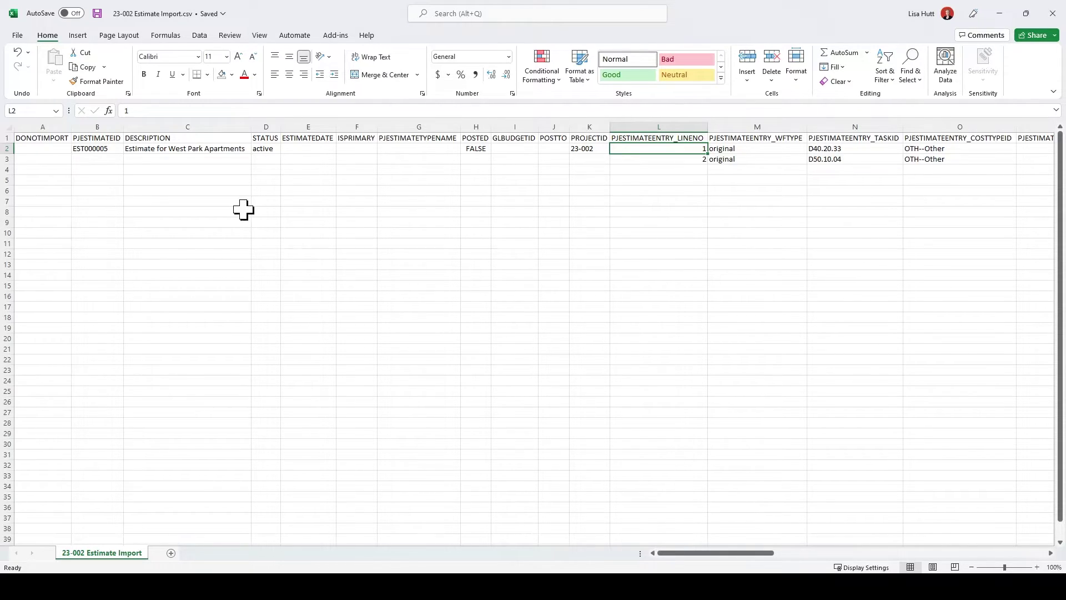
{"action": "key", "text": "Down"}
{"action": "key", "text": "Down"}
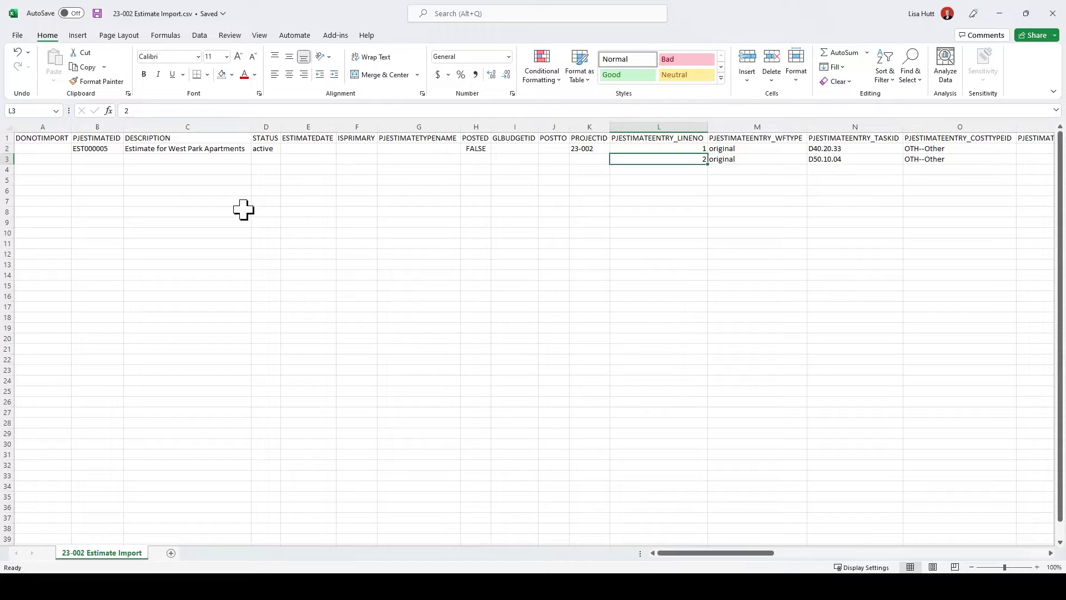
{"action": "type", "text": "34"}
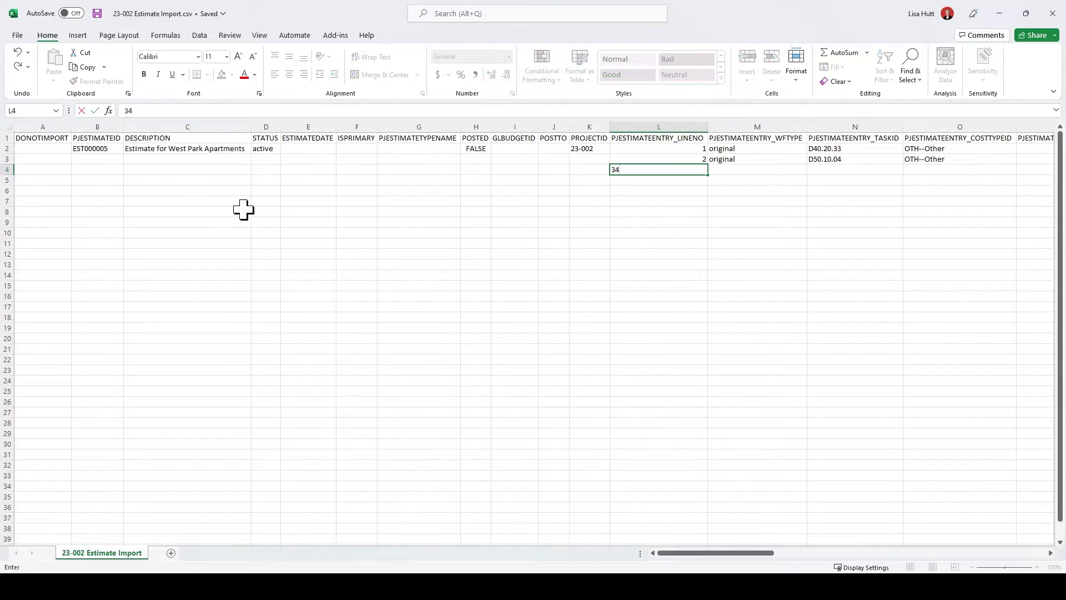
{"action": "key", "text": "BackSpace"}
{"action": "key", "text": "Return"}
{"action": "type", "text": "4"}
{"action": "key", "text": "Return"}
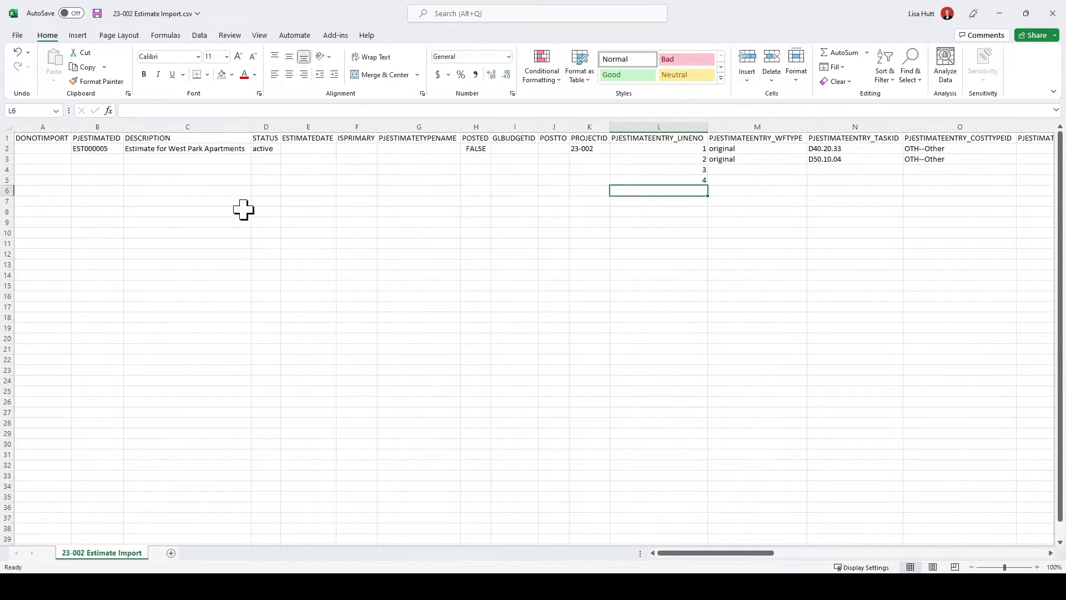
{"action": "key", "text": "Up"}
{"action": "key", "text": "Up"}
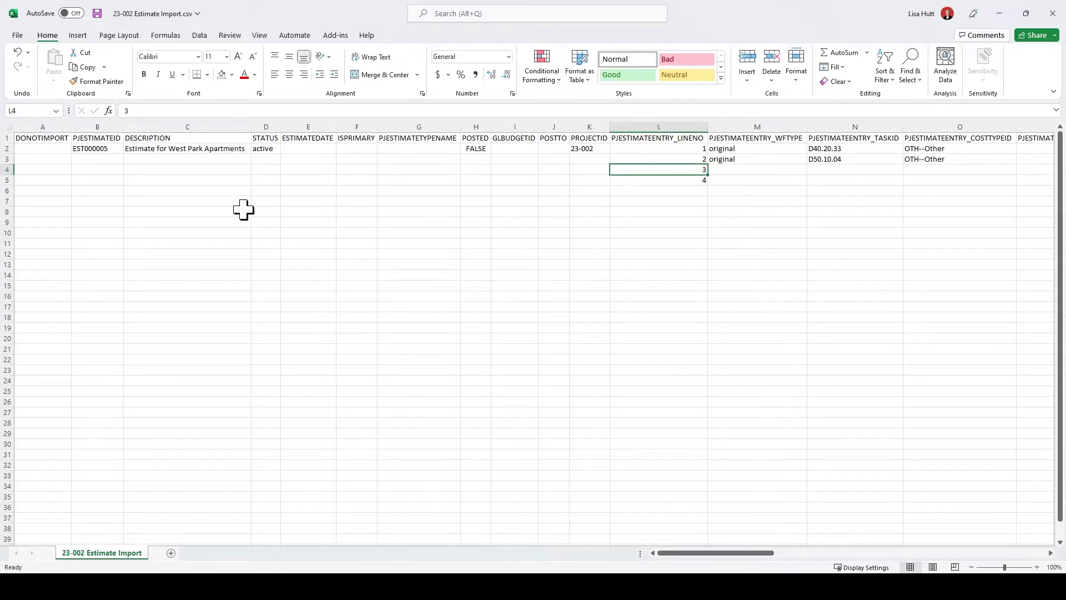
{"action": "key", "text": "Down"}
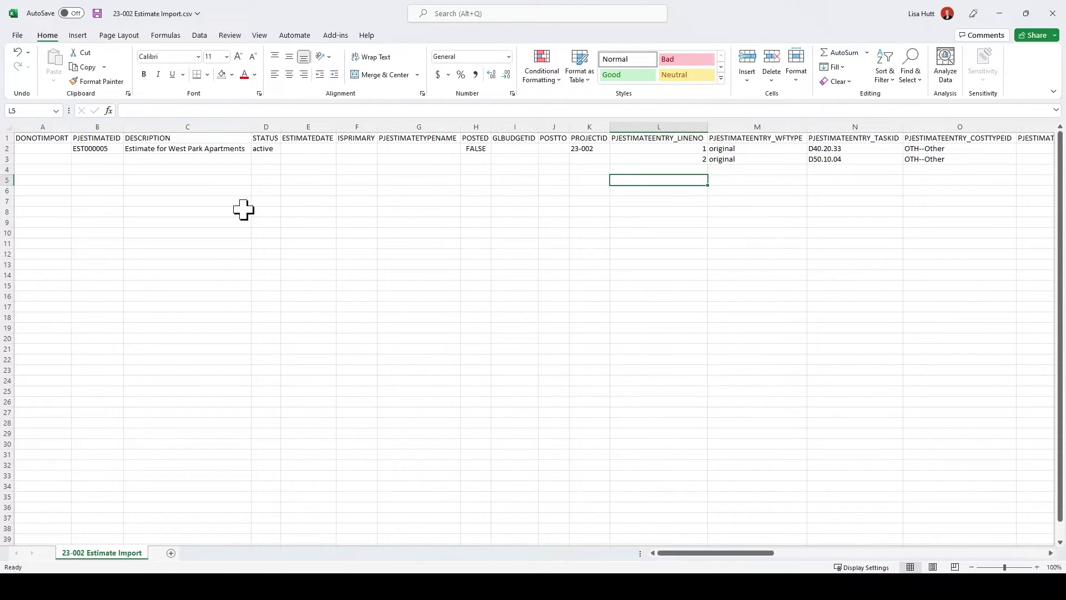
{"action": "key", "text": "Up"}
{"action": "key", "text": "Right"}
{"action": "key", "text": "Up"}
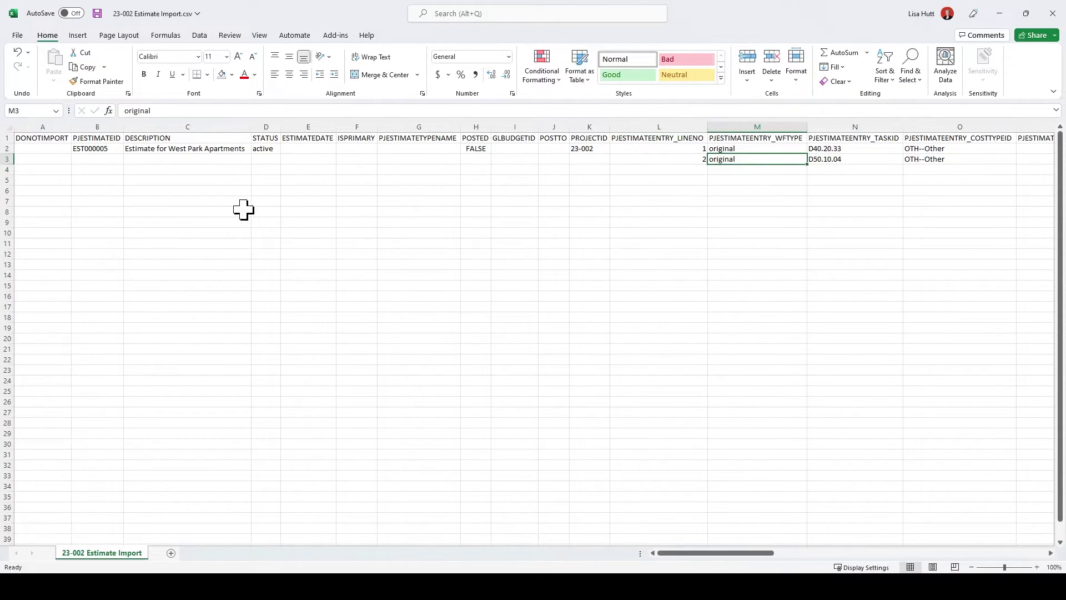
{"action": "key", "text": "Up"}
{"action": "key", "text": "Down"}
{"action": "key", "text": "Up"}
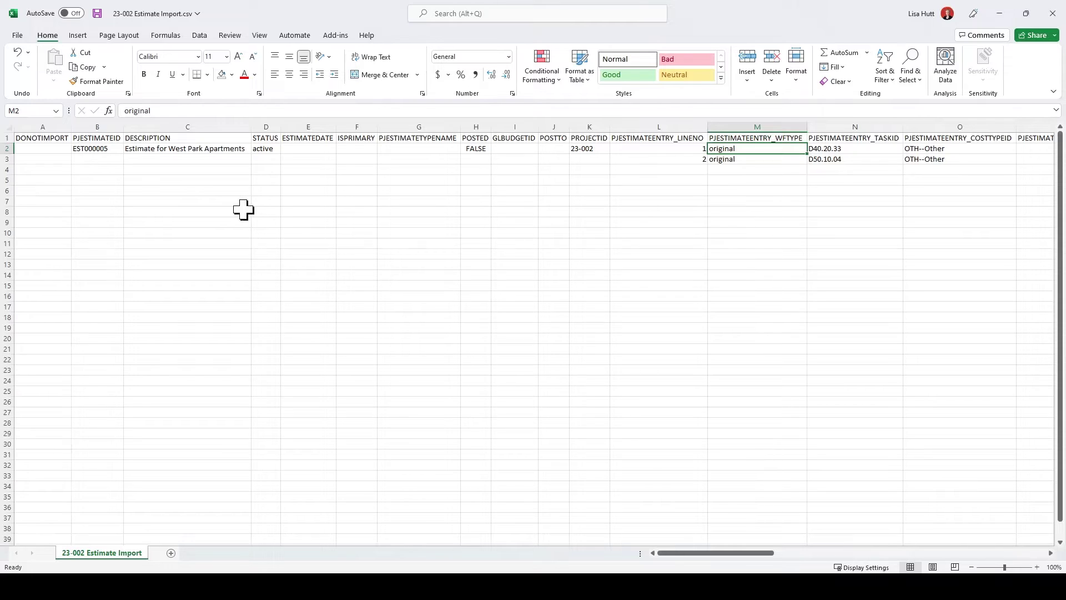
{"action": "key", "text": "Right"}
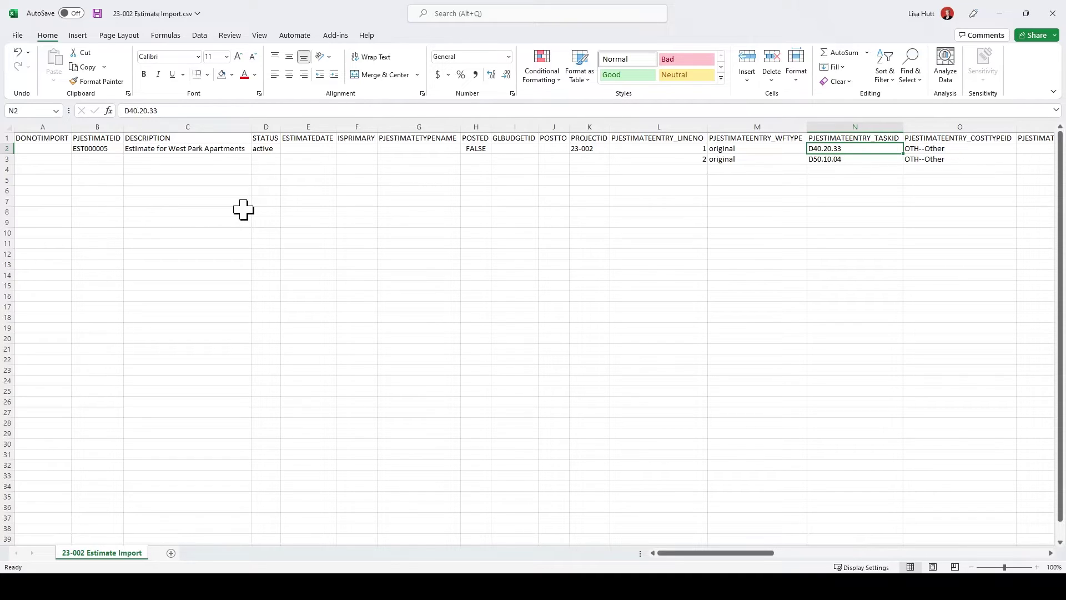
{"action": "key", "text": "Down"}
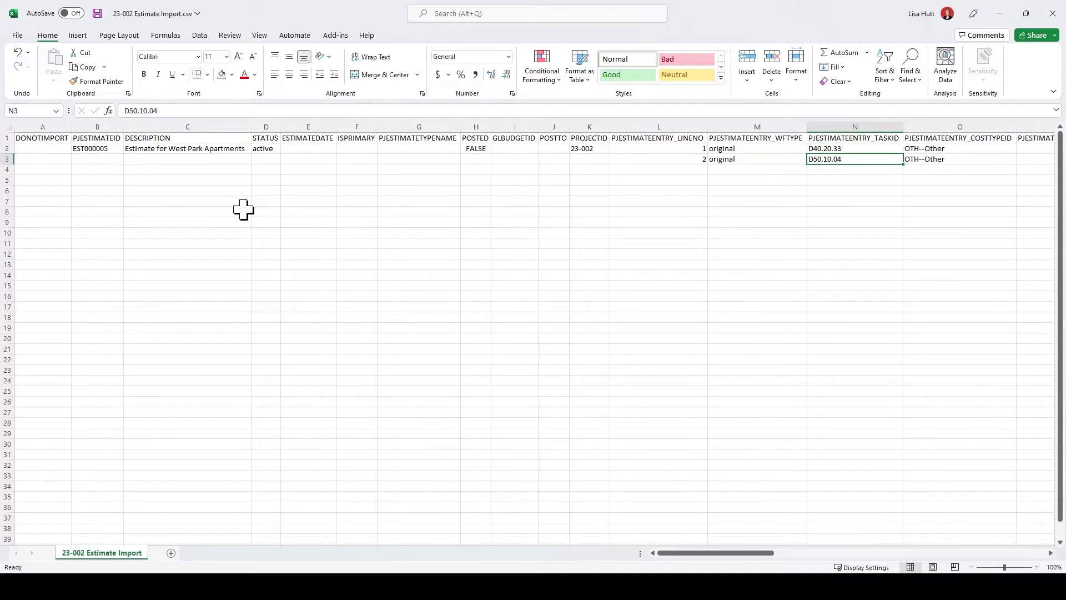
{"action": "key", "text": "Up"}
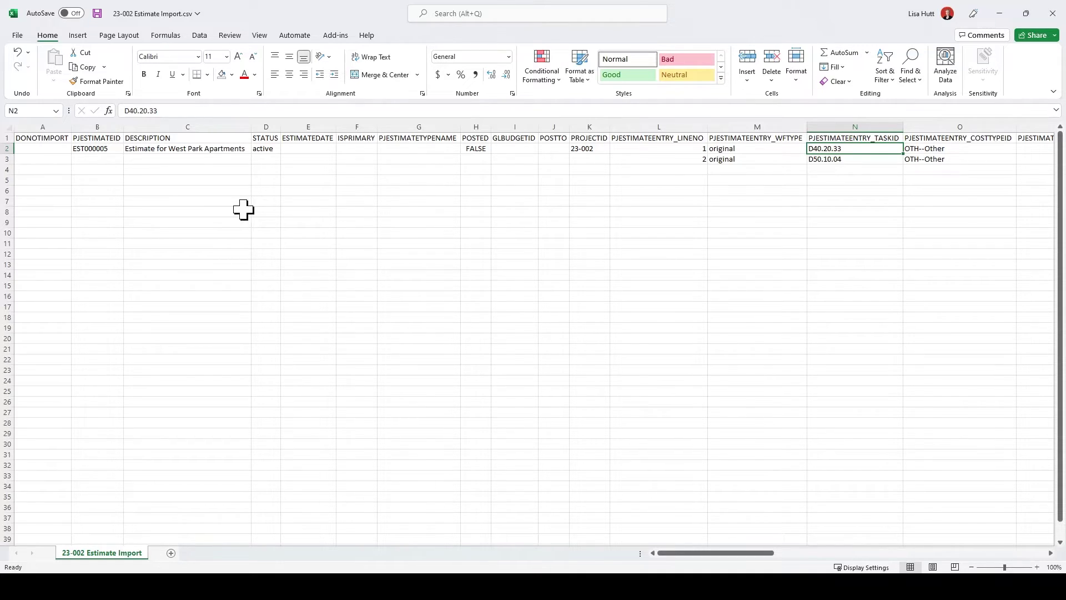
{"action": "key", "text": "Down"}
{"action": "key", "text": "Up"}
{"action": "key", "text": "Down"}
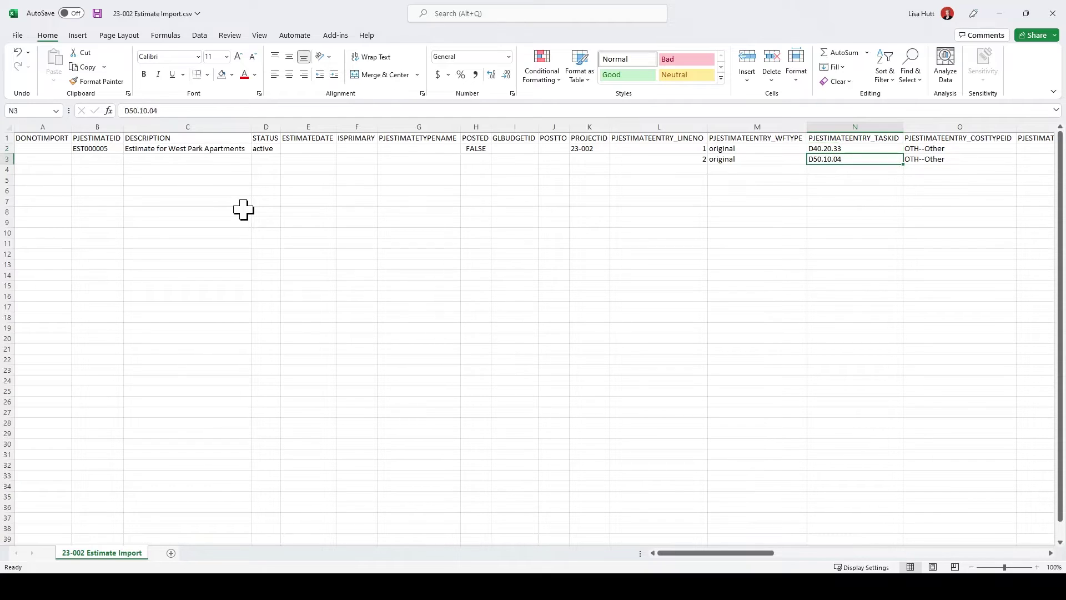
{"action": "key", "text": "Up"}
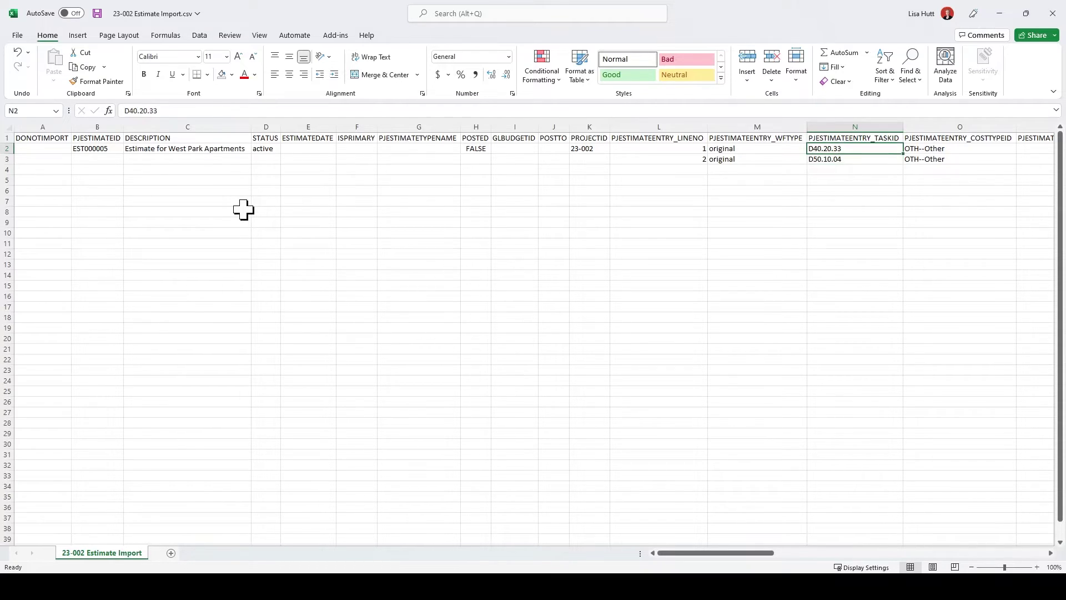
{"action": "key", "text": "Right"}
{"action": "key", "text": "Down"}
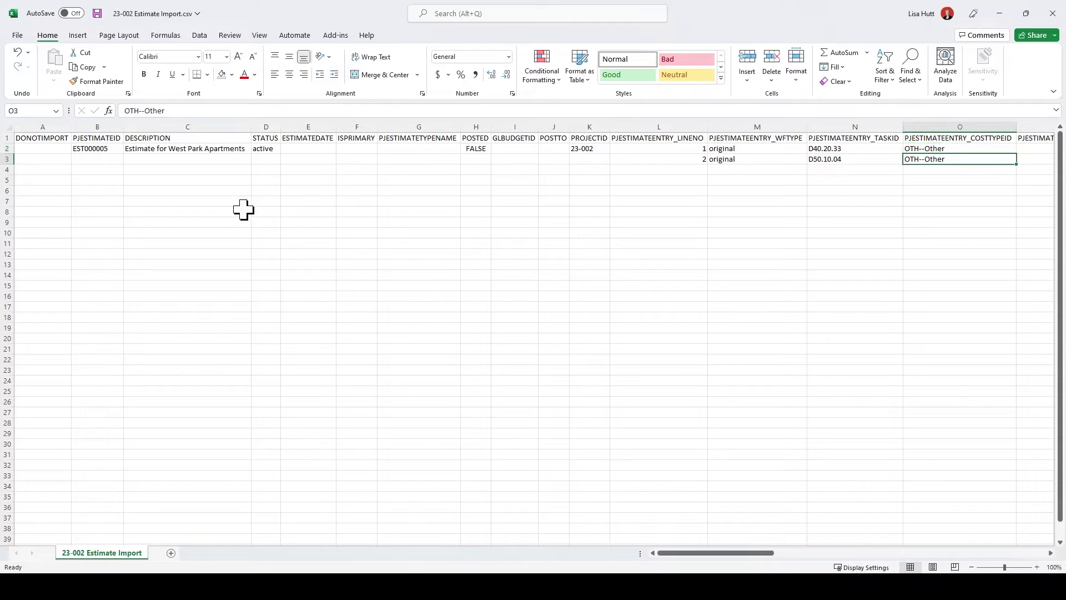
{"action": "key", "text": "Up"}
{"action": "key", "text": "Down"}
{"action": "key", "text": "Right"}
{"action": "key", "text": "Right"}
{"action": "key", "text": "Right"}
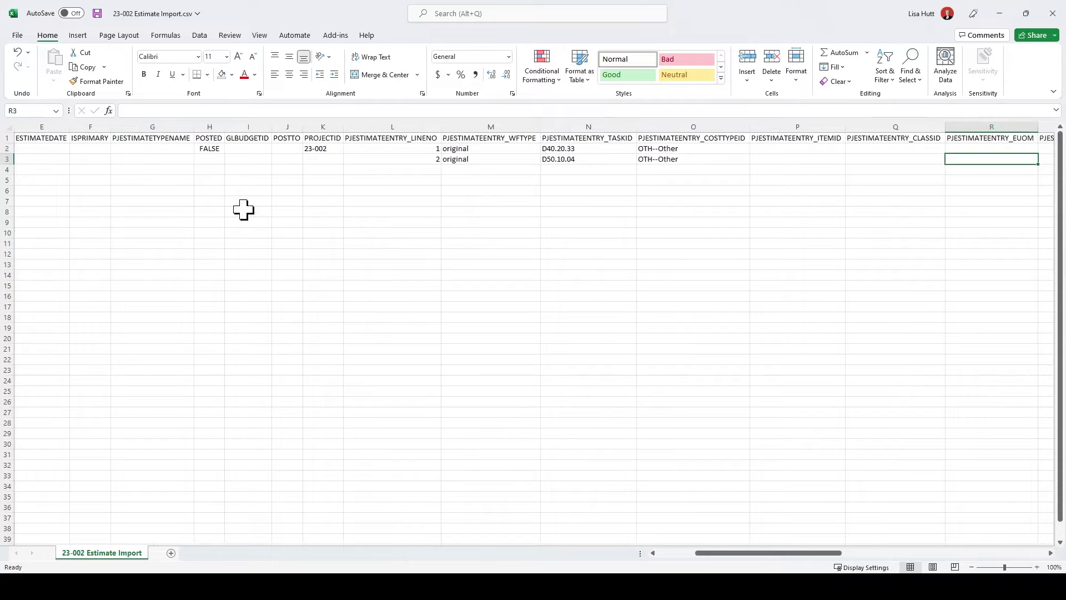
Verify the 5000 and 12500 line amounts, then return to the start of the row.
{"action": "key", "text": "Right"}
{"action": "key", "text": "Right"}
{"action": "key", "text": "Right"}
{"action": "key", "text": "Right"}
{"action": "key", "text": "Right"}
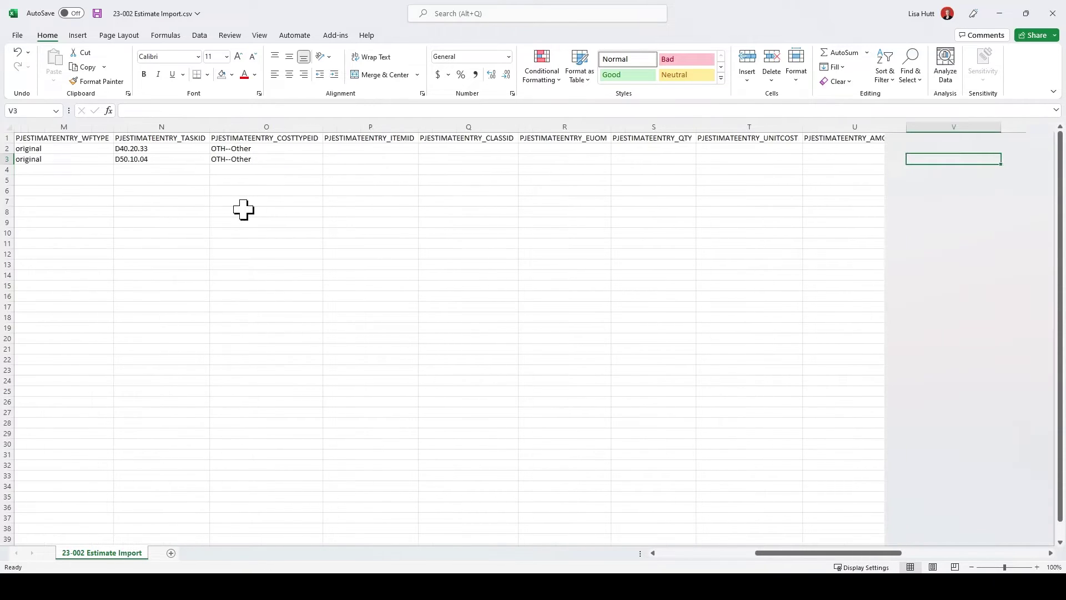
{"action": "key", "text": "Left"}
{"action": "key", "text": "Left"}
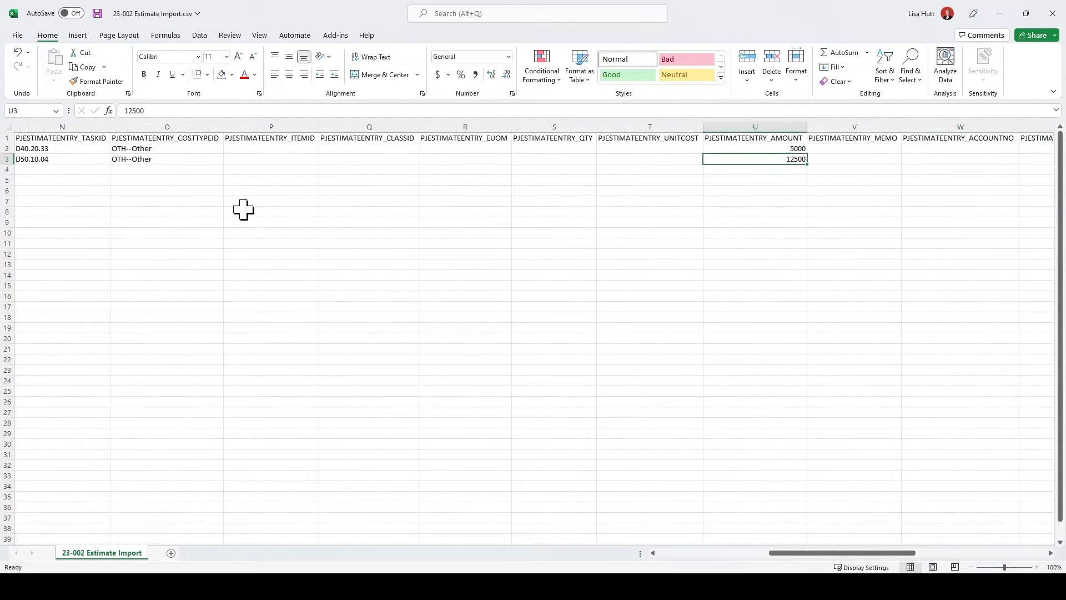
{"action": "key", "text": "Up"}
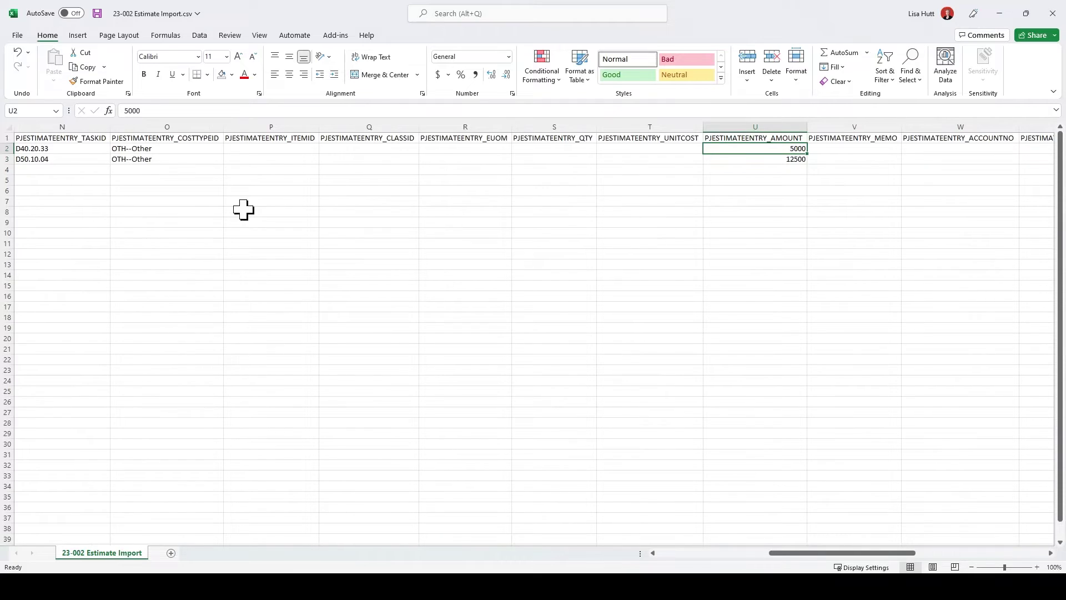
{"action": "key", "text": "Up"}
{"action": "key", "text": "Down"}
{"action": "key", "text": "Down"}
{"action": "key", "text": "Right"}
{"action": "key", "text": "Right"}
{"action": "key", "text": "Right"}
{"action": "key", "text": "Right"}
{"action": "key", "text": "Right"}
{"action": "key", "text": "Right"}
{"action": "key", "text": "Right"}
{"action": "key", "text": "Right"}
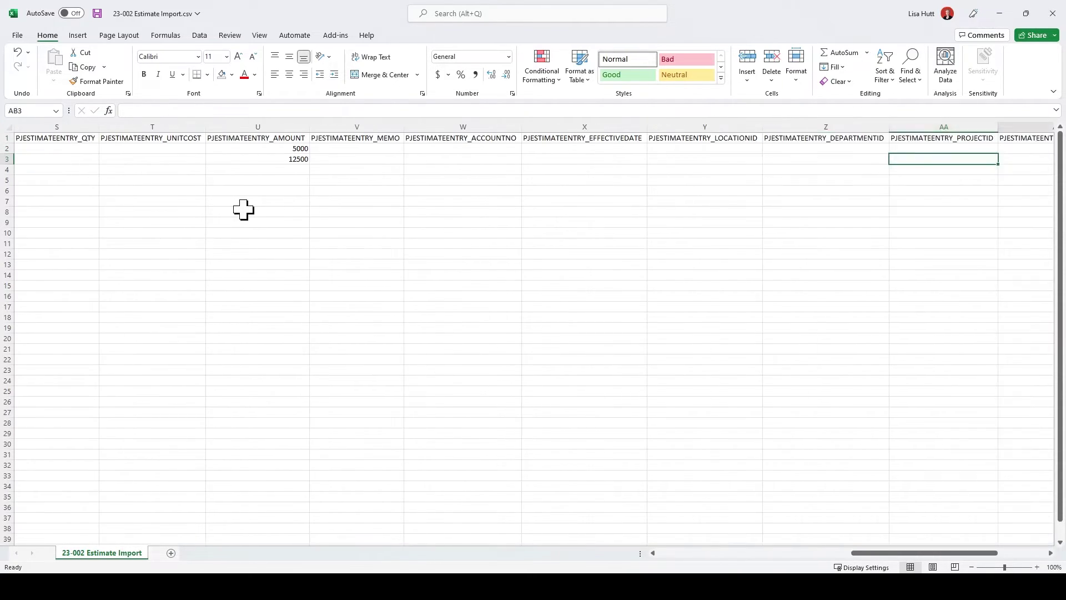
{"action": "key", "text": "Left"}
{"action": "key", "text": "Left"}
{"action": "key", "text": "Left"}
{"action": "key", "text": "Left"}
{"action": "key", "text": "Left"}
{"action": "key", "text": "Left"}
{"action": "key", "text": "Left"}
{"action": "key", "text": "Left"}
{"action": "key", "text": "Left"}
{"action": "key", "text": "Left"}
{"action": "key", "text": "Left"}
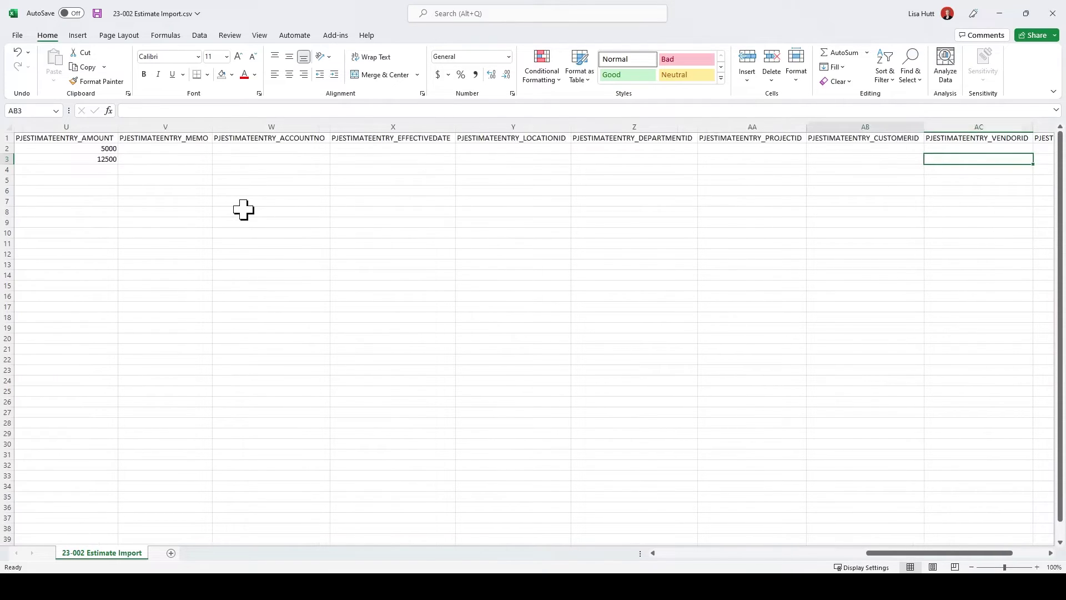
{"action": "key", "text": "Left"}
{"action": "key", "text": "Left"}
{"action": "key", "text": "Left"}
{"action": "key", "text": "Left"}
{"action": "key", "text": "Left"}
{"action": "key", "text": "Left"}
{"action": "key", "text": "Left"}
{"action": "key", "text": "Left"}
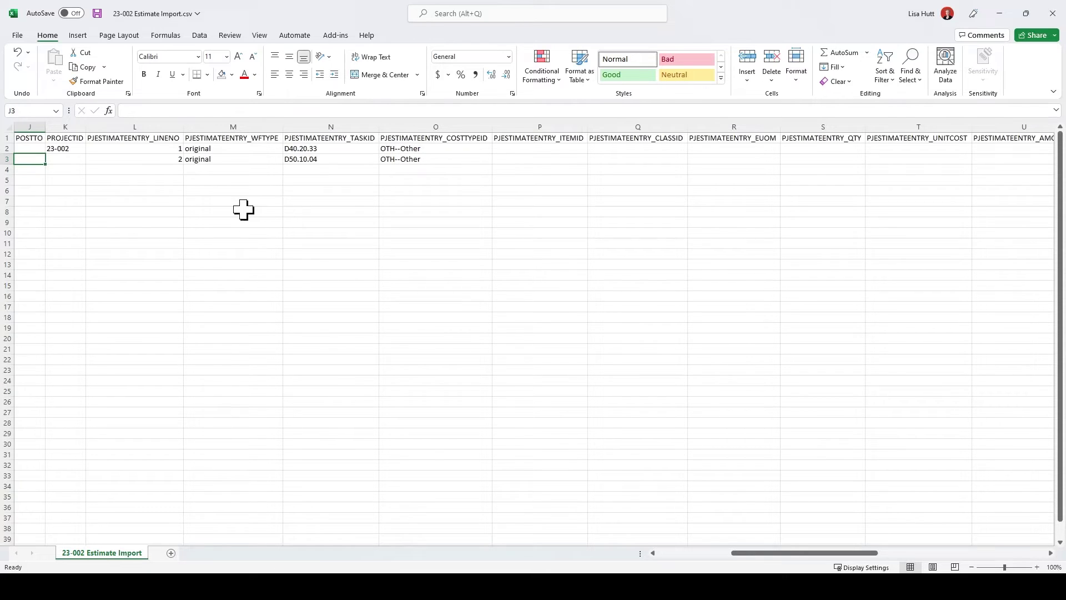
{"action": "key", "text": "Left"}
{"action": "key", "text": "Left"}
{"action": "key", "text": "Left"}
{"action": "key", "text": "Left"}
{"action": "key", "text": "Left"}
{"action": "key", "text": "Left"}
{"action": "key", "text": "Left"}
{"action": "key", "text": "Left"}
{"action": "key", "text": "Left"}
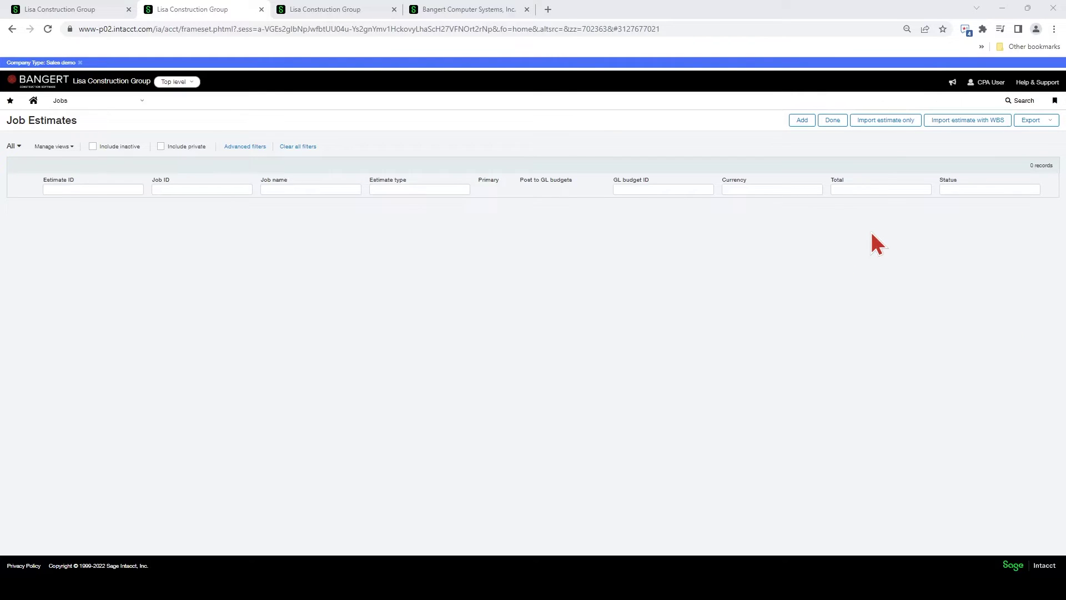
Start an estimate-only import with 23-002 Estimate Import.csv attached.
{"action": "left_click", "coordinate": [869, 119]}
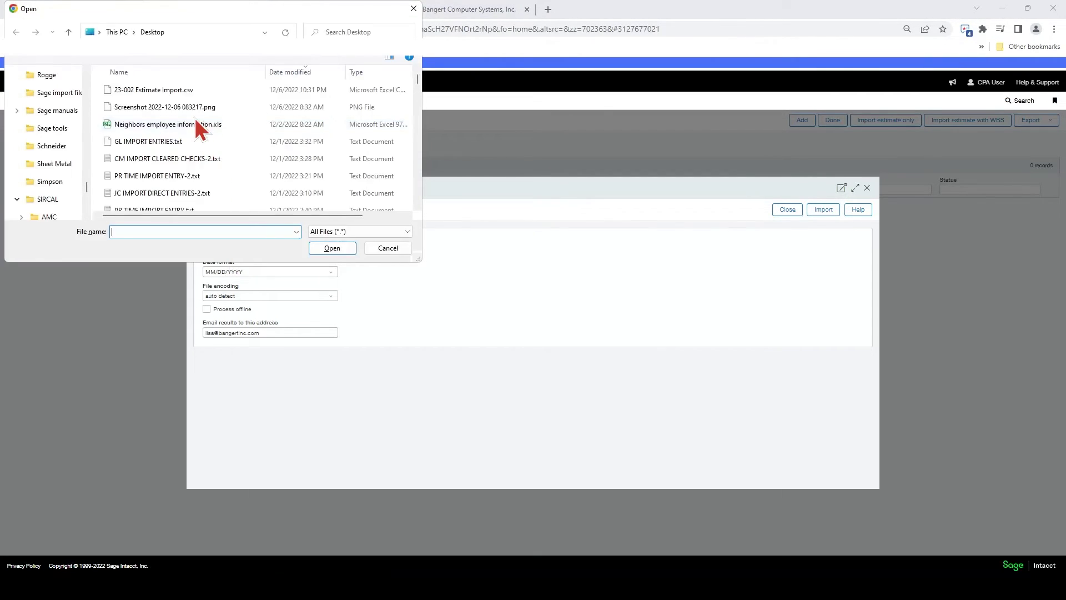
{"action": "double_click", "coordinate": [175, 89]}
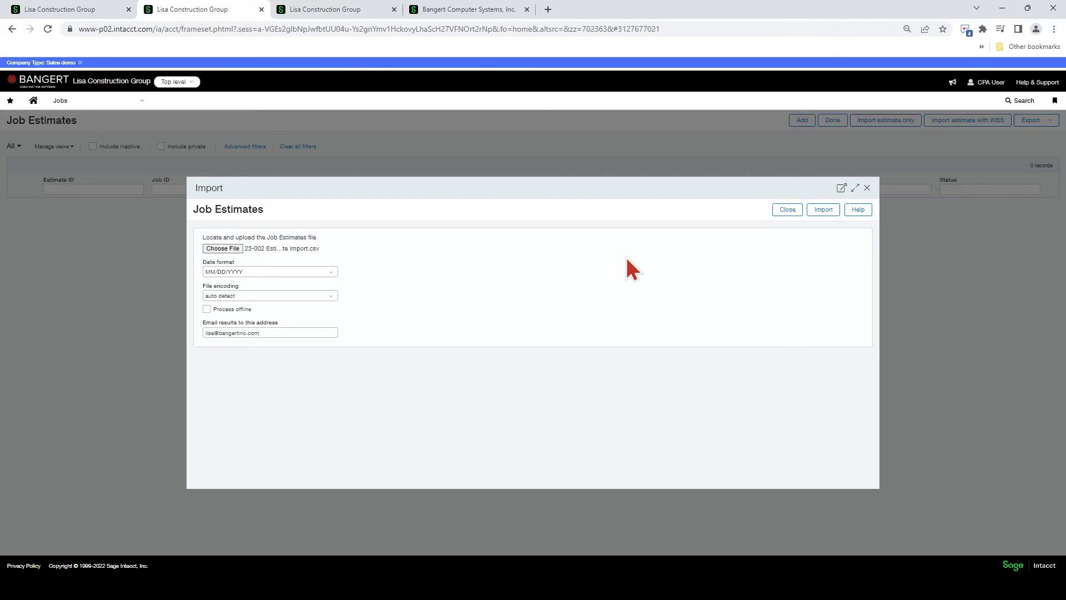
Run the import and close the success notice confirming 1 Job Estimate imported.
{"action": "left_click", "coordinate": [824, 211]}
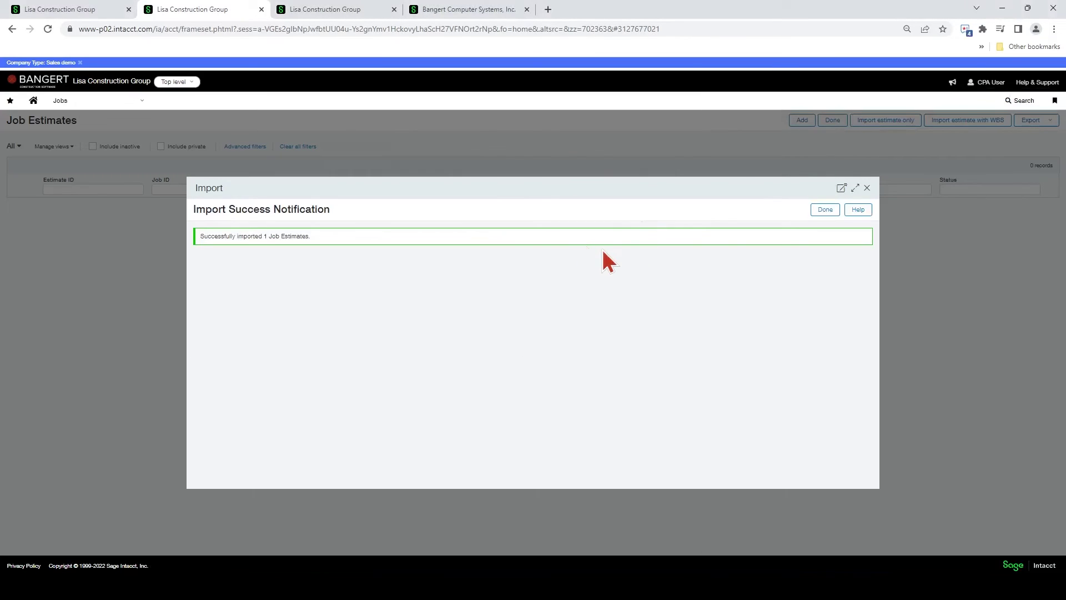
{"action": "left_click", "coordinate": [820, 212]}
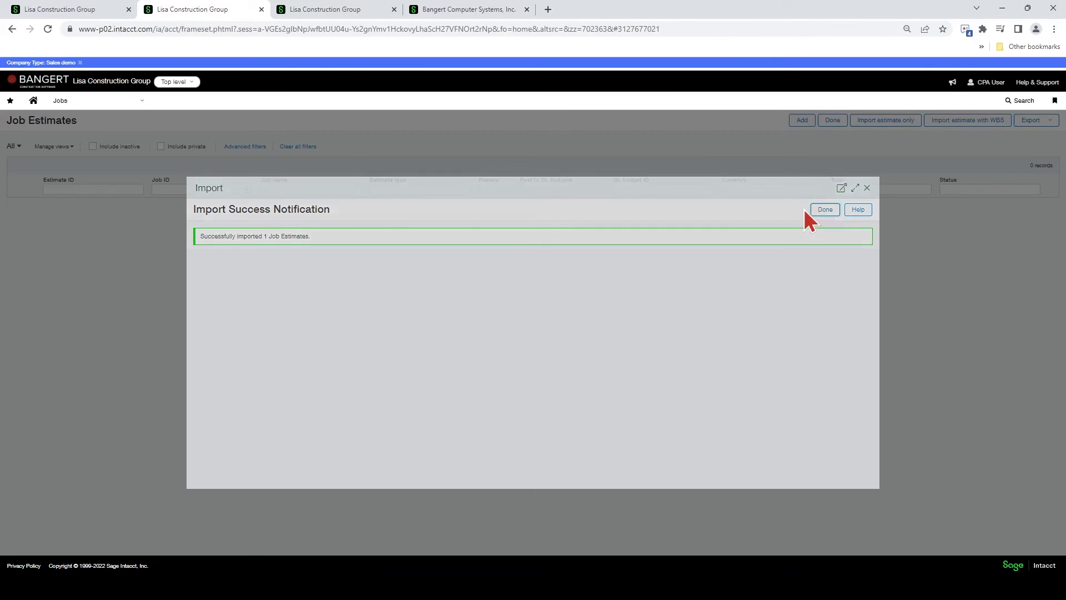